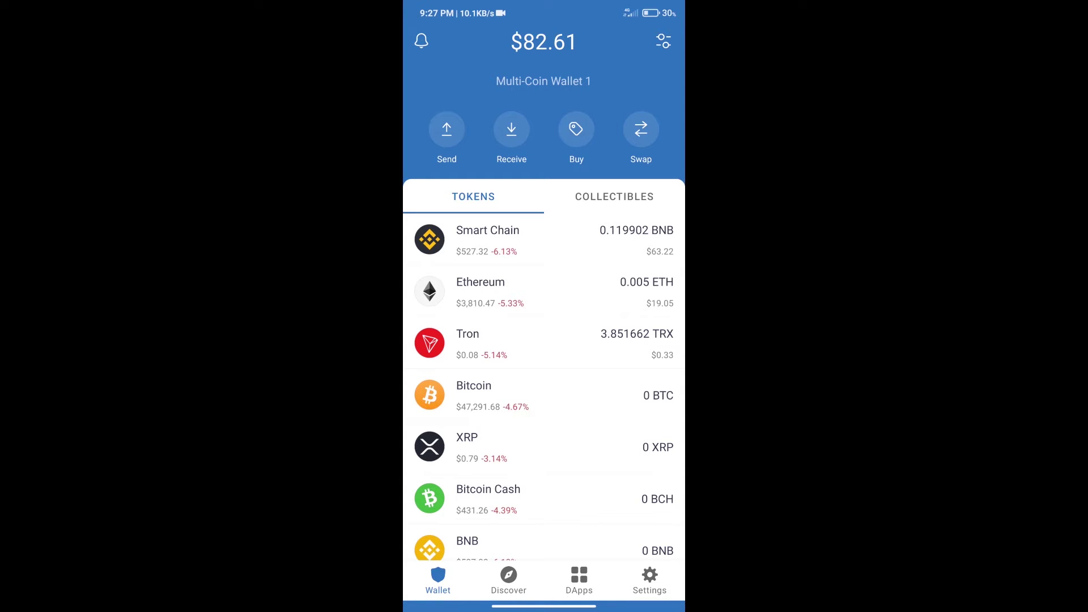
- Open the Buy token list from the wallet home screen
{"action": "left_click", "coordinate": [575, 128]}
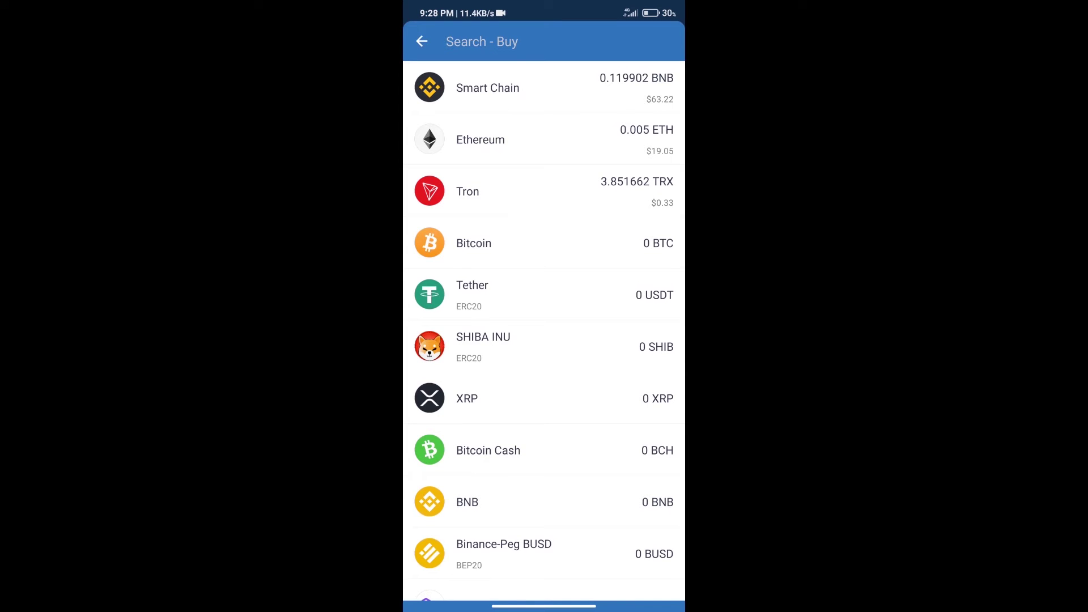
{"action": "type", "text": "bn"}
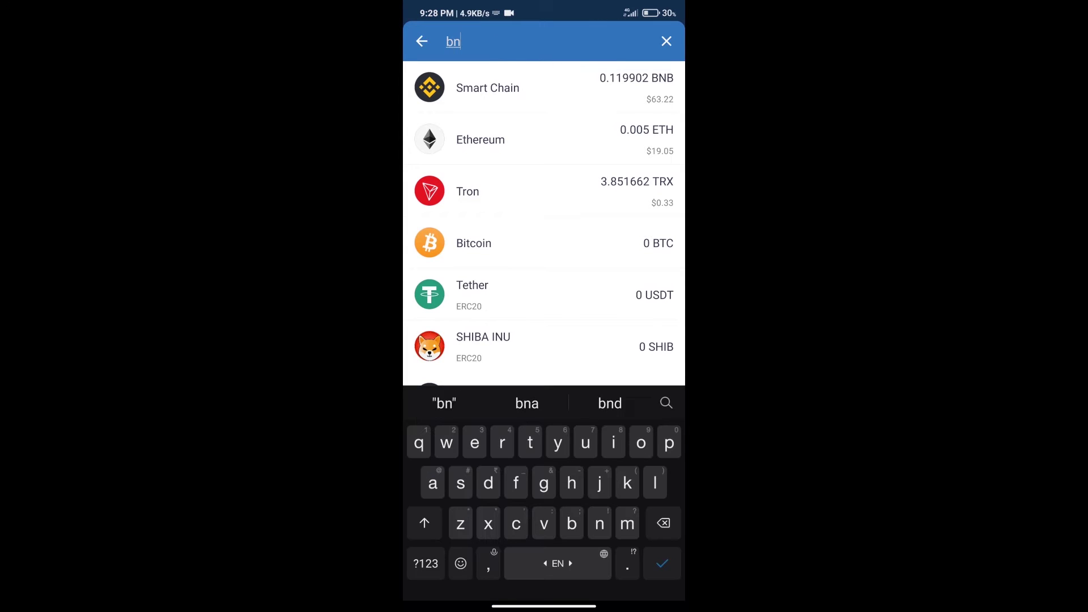
{"action": "type", "text": "b"}
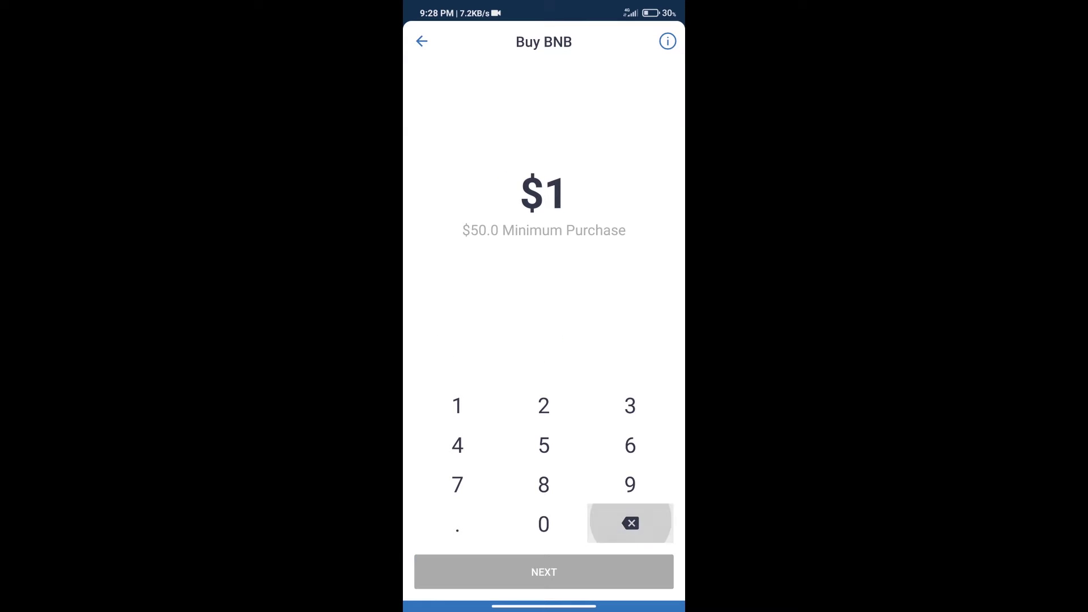
- Enter a $50 BNB purchase amount, then back out to the wallet home screen
{"action": "left_click", "coordinate": [543, 444]}
{"action": "left_click", "coordinate": [542, 523]}
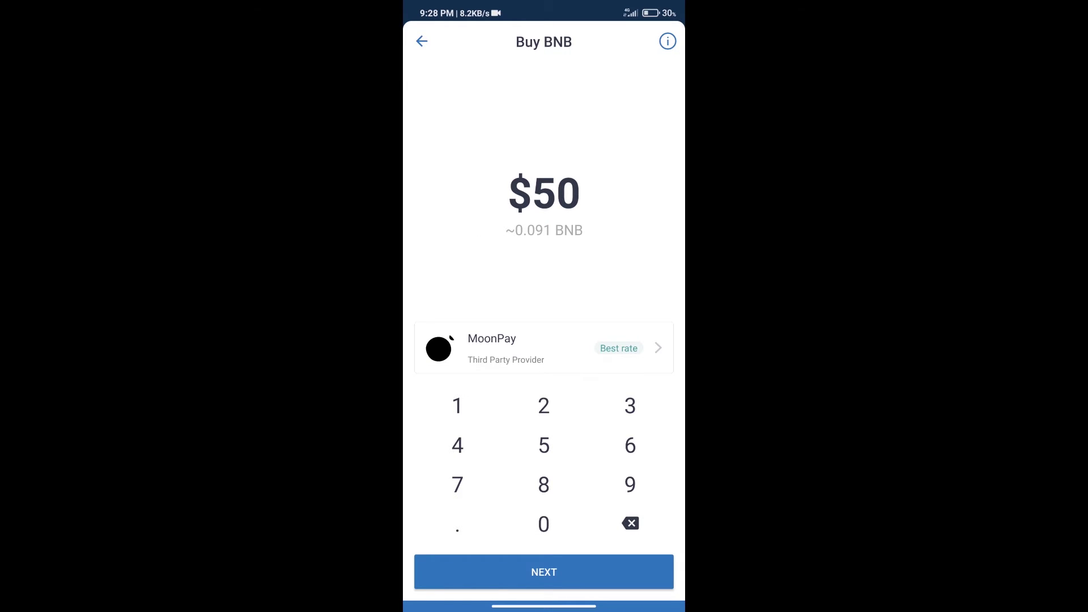
{"action": "left_click", "coordinate": [422, 41]}
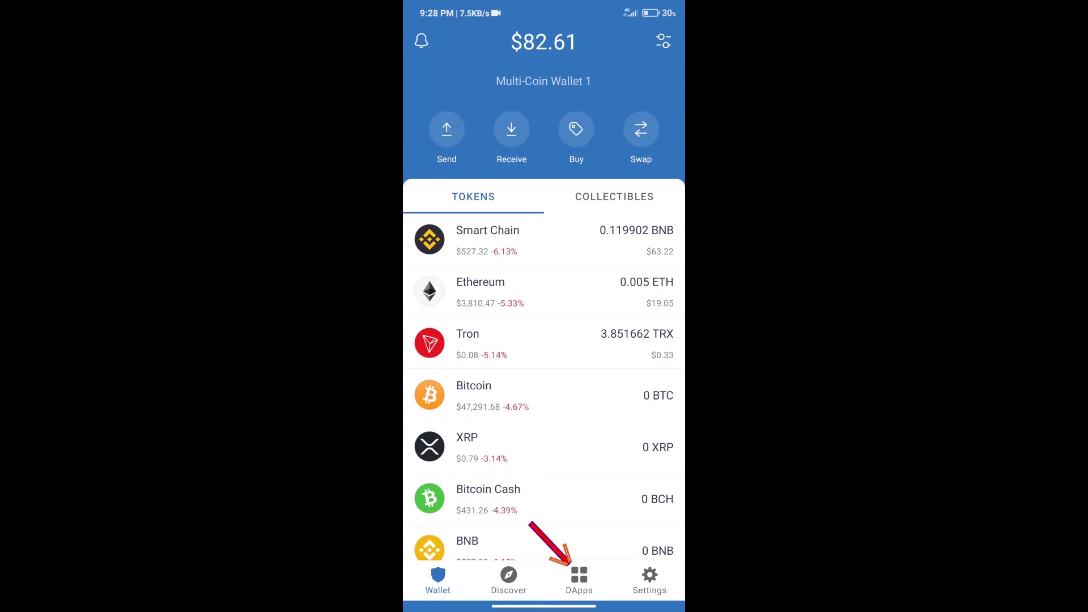
- Open PancakeSwap from the DApps browser and bring up its wallet connection options
{"action": "left_click", "coordinate": [578, 580]}
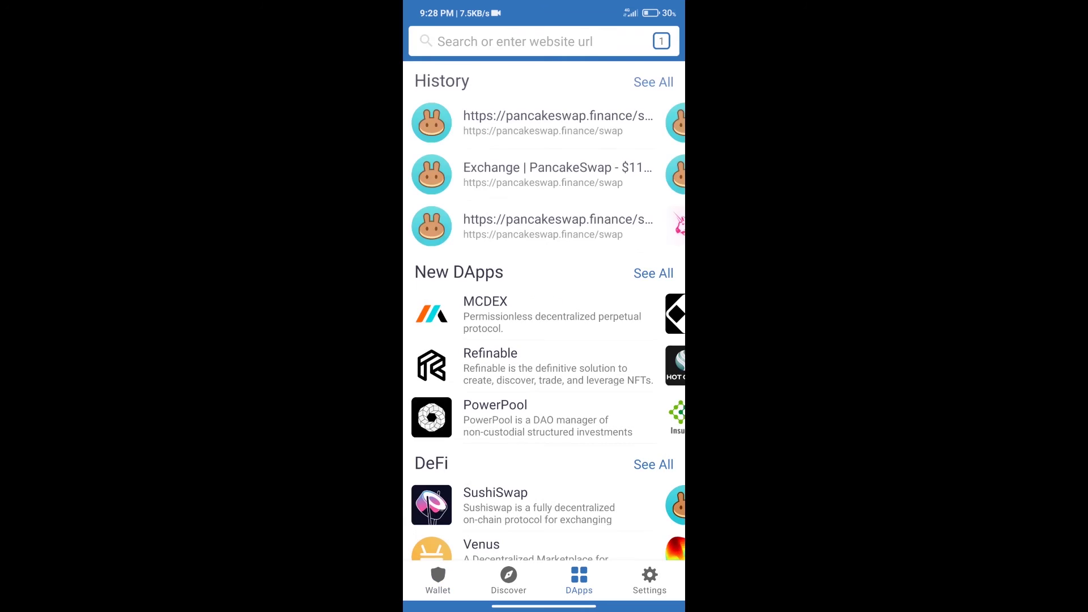
{"action": "scroll", "coordinate": [544, 306], "scroll_direction": "down", "scroll_amount": 5}
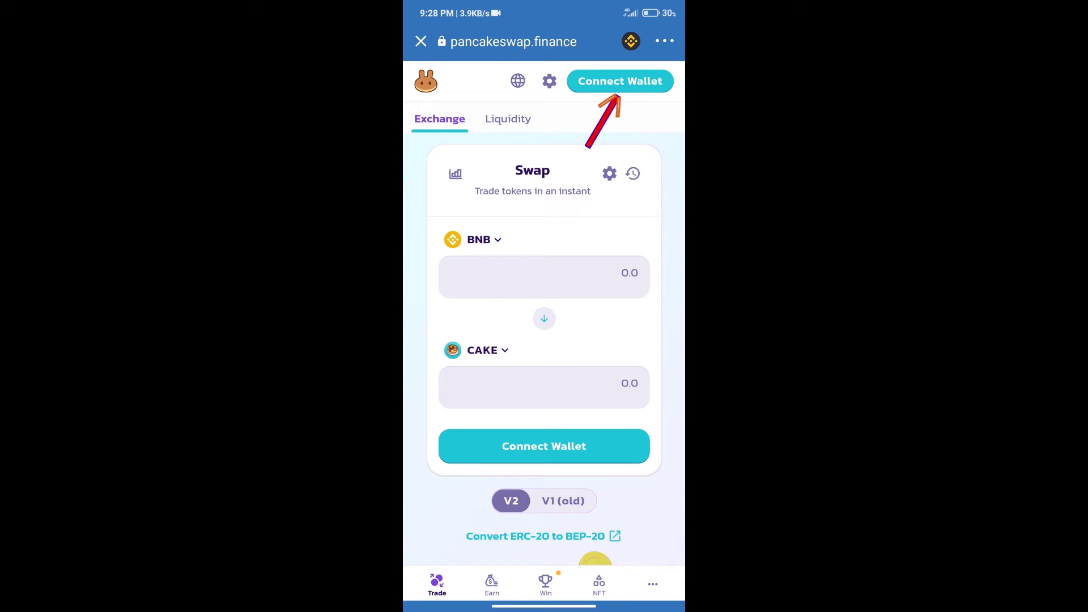
{"action": "left_click", "coordinate": [619, 81]}
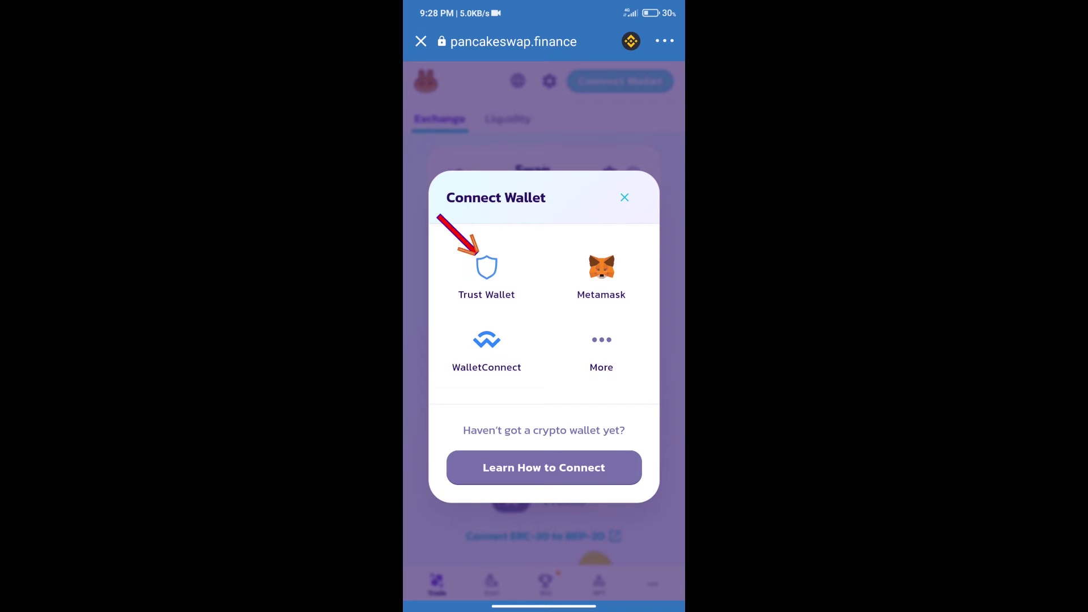
- Connect PancakeSwap to the Trust Wallet account
{"action": "left_click", "coordinate": [486, 268]}
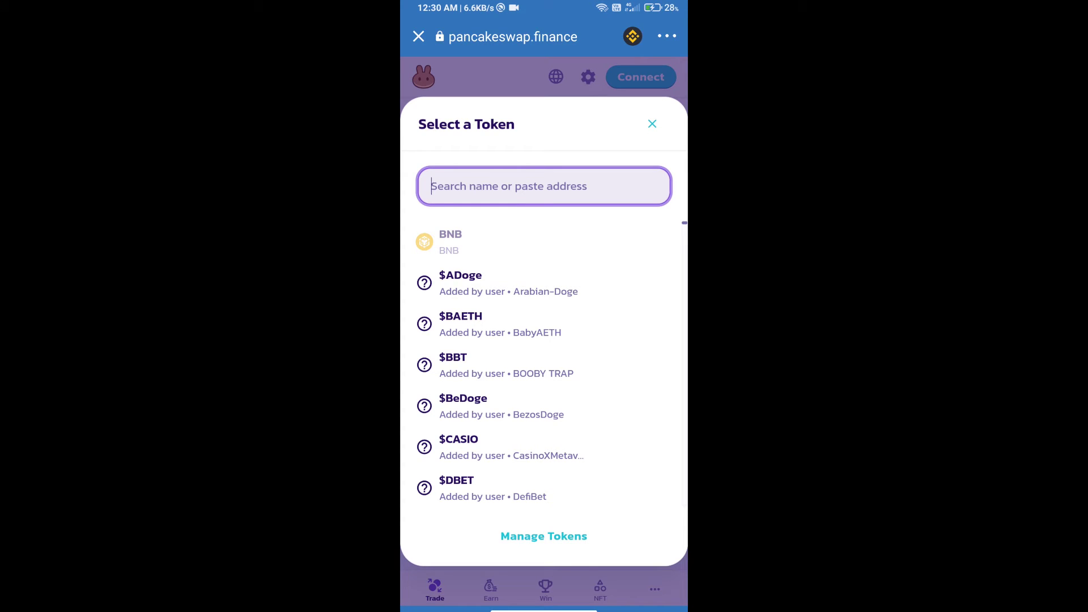
- Copy Neutrino USD's BNB Smart Chain contract address on CoinMarketCap, then return to Trust Wallet
{"action": "left_click_drag", "start_coordinate": [544, 608], "coordinate": [544, 383]}
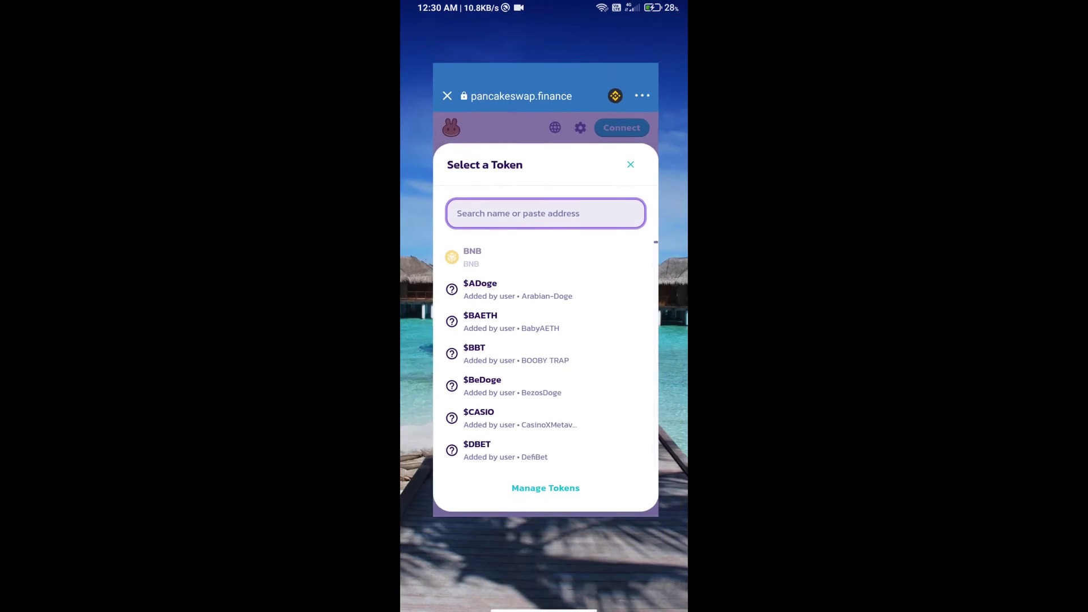
{"action": "left_click", "coordinate": [555, 331]}
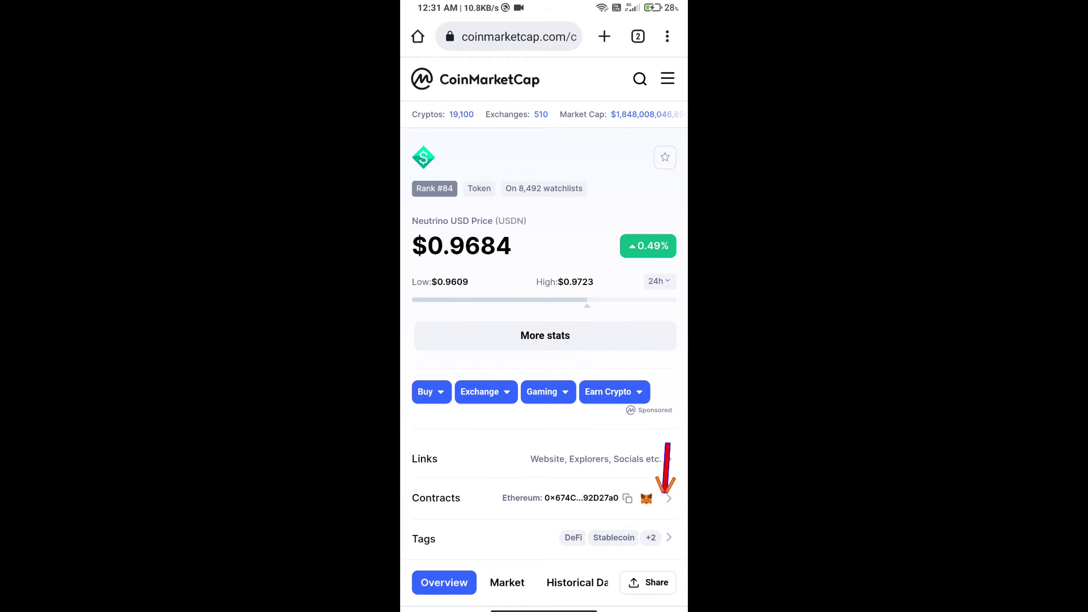
{"action": "left_click", "coordinate": [668, 497]}
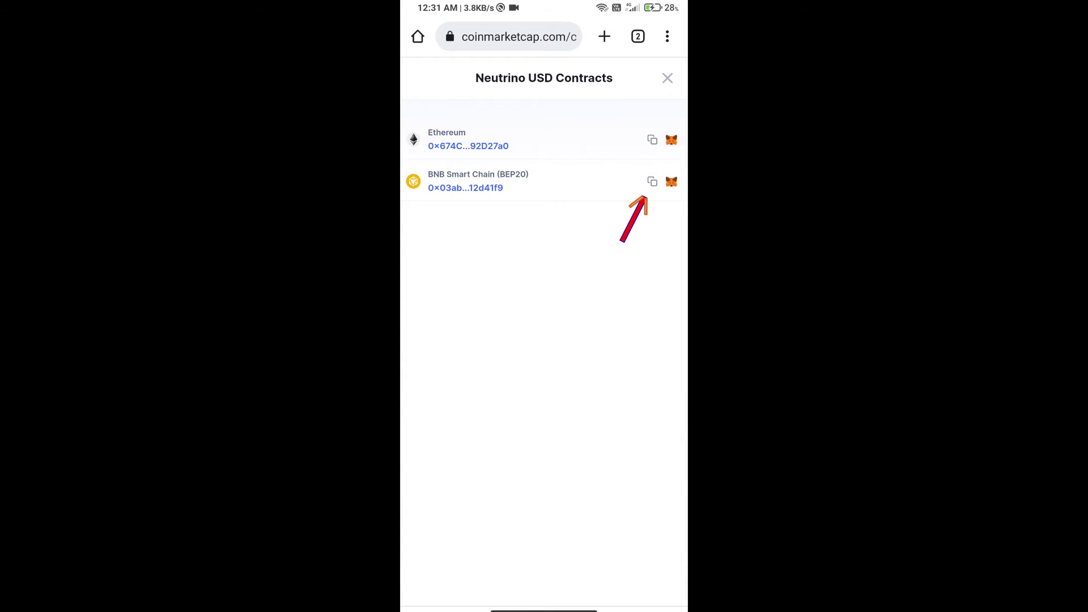
{"action": "left_click", "coordinate": [651, 180]}
{"action": "left_click_drag", "start_coordinate": [544, 608], "coordinate": [545, 357]}
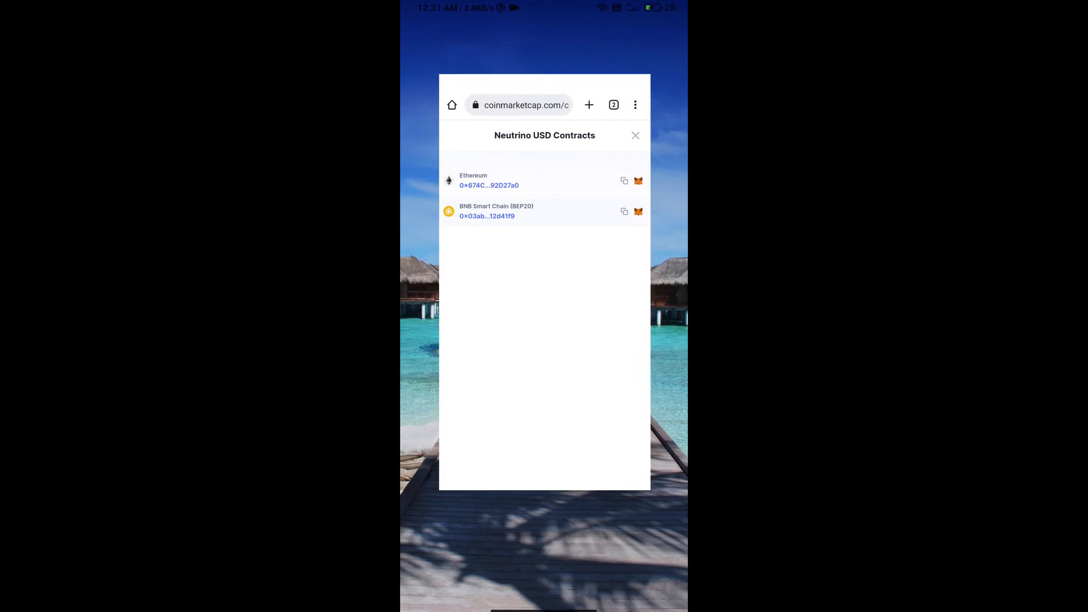
{"action": "left_click", "coordinate": [614, 366]}
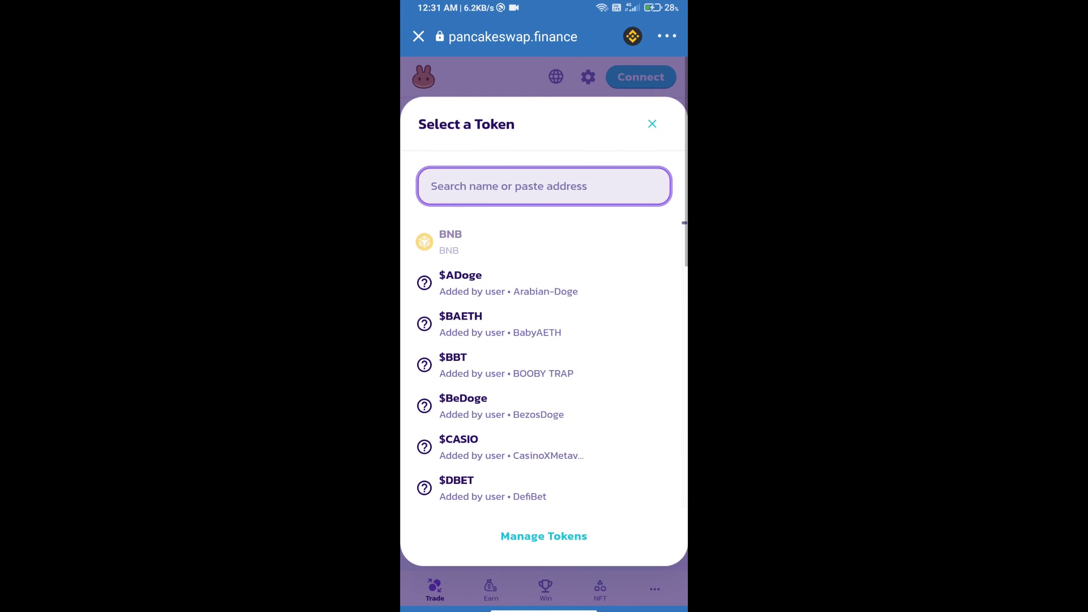
- Paste the contract address into token search and import USDN, acknowledging the risk warning
{"action": "left_click", "coordinate": [431, 186]}
{"action": "left_click", "coordinate": [437, 153]}
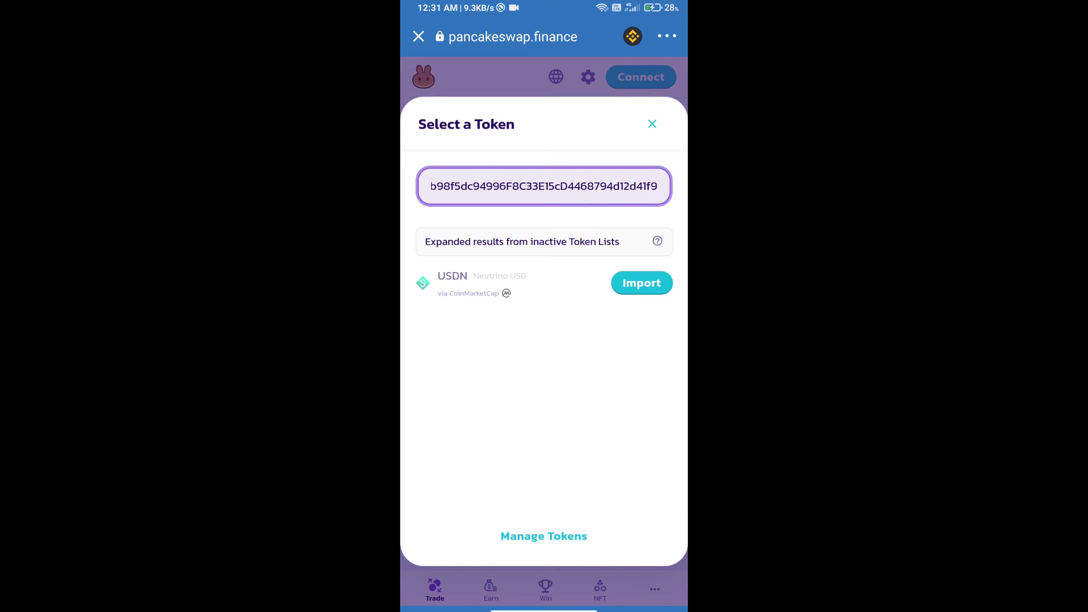
{"action": "left_click", "coordinate": [641, 282]}
{"action": "left_click", "coordinate": [430, 487]}
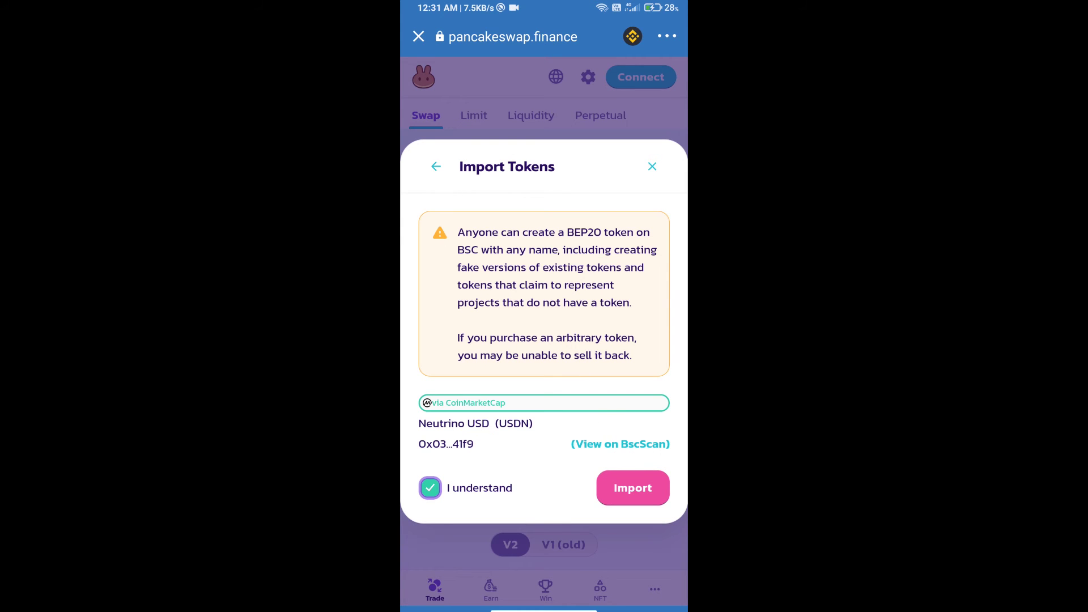
{"action": "left_click", "coordinate": [632, 488]}
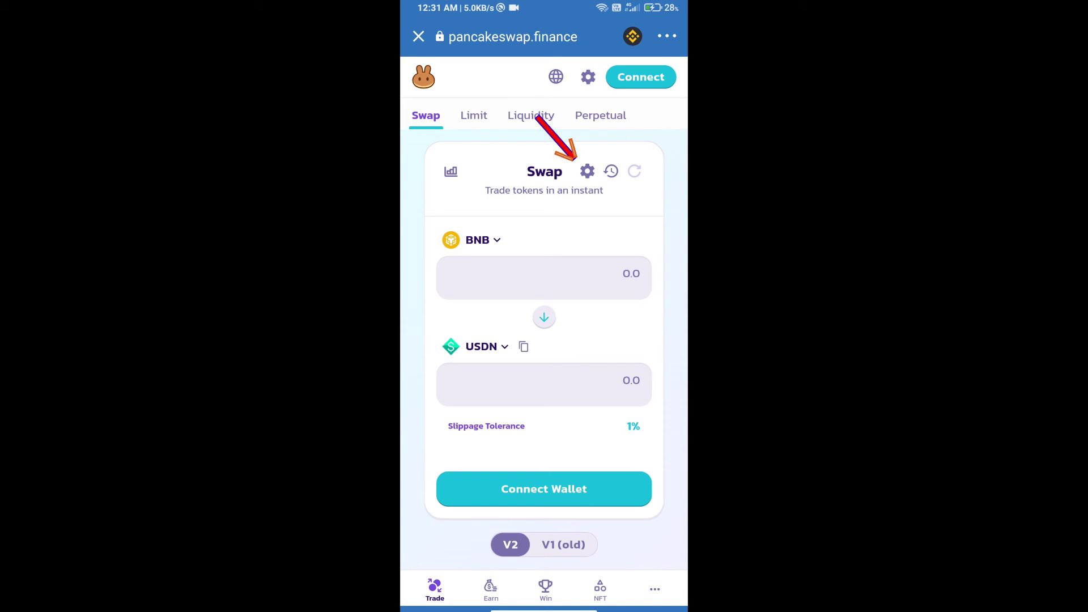
- Enter a custom 1% slippage tolerance in the swap settings and close them
{"action": "left_click", "coordinate": [588, 171]}
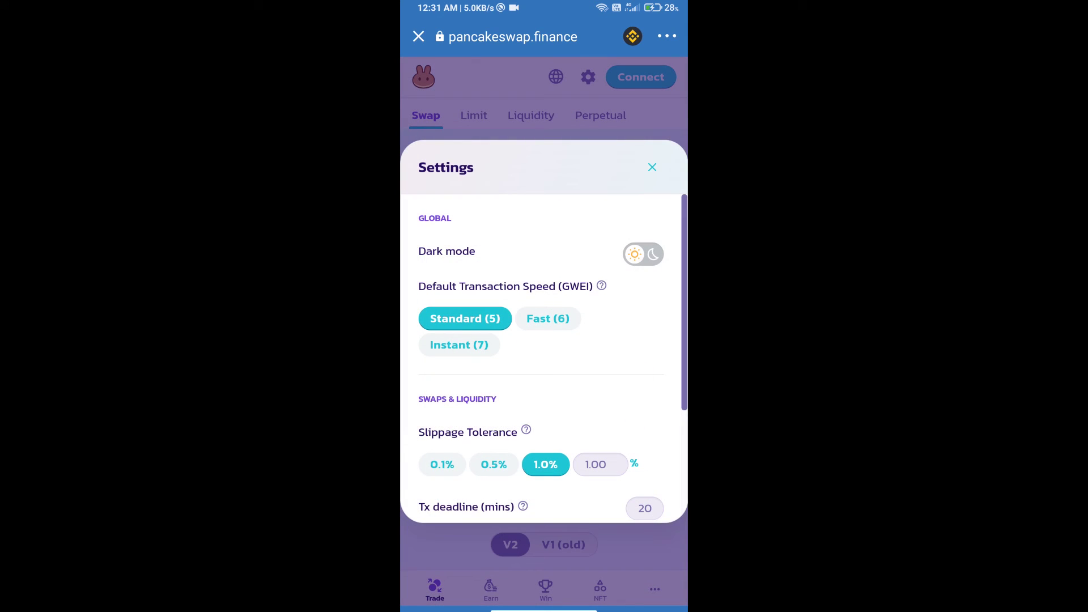
{"action": "left_click", "coordinate": [595, 464]}
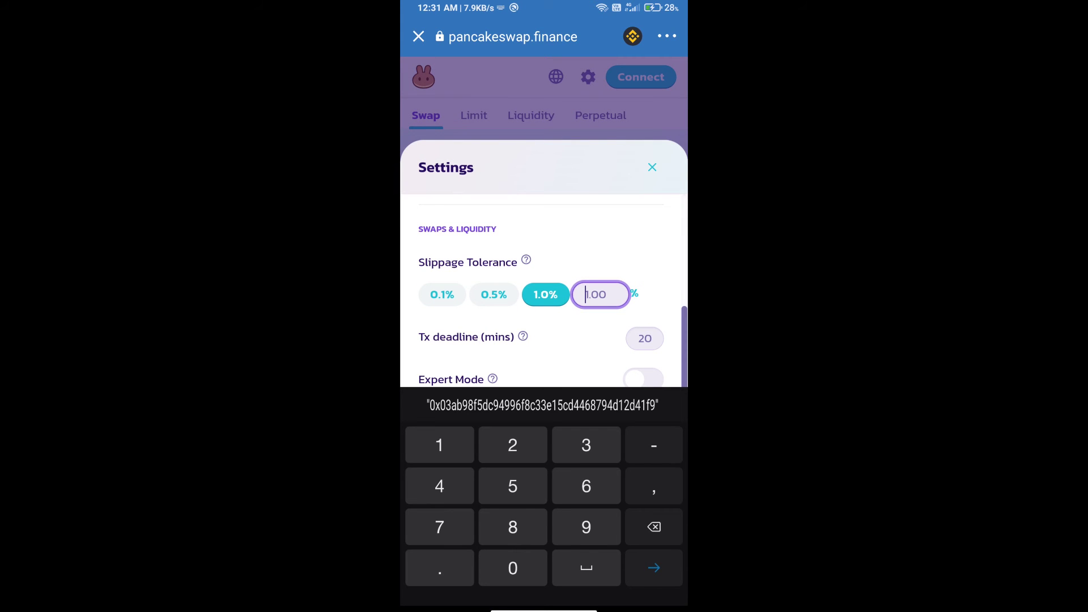
{"action": "type", "text": "1"}
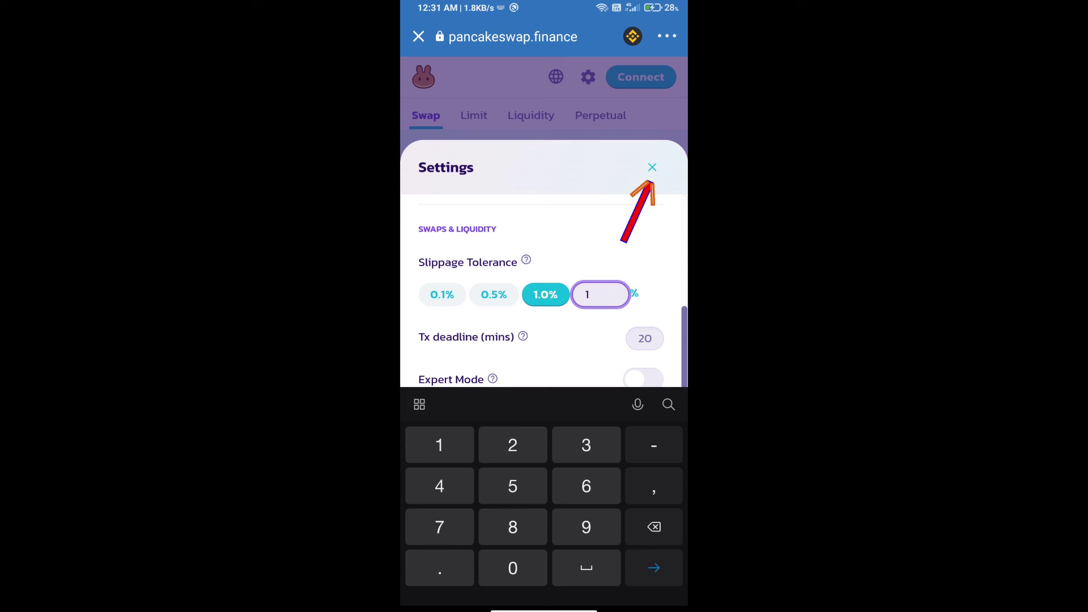
{"action": "left_click", "coordinate": [651, 167]}
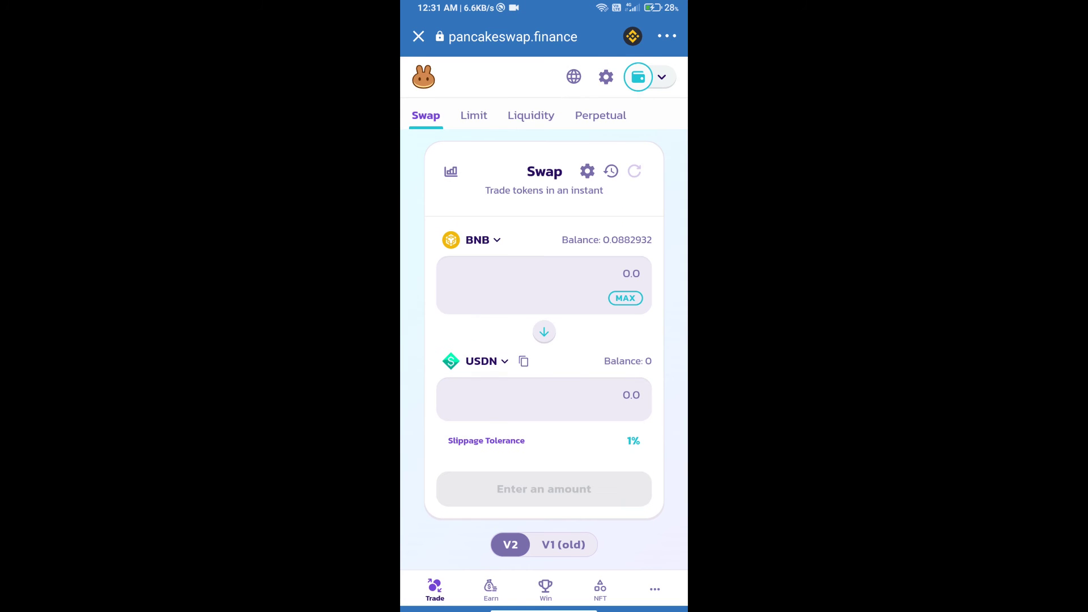
- Enter 1 USDN as the amount to receive and review the swap
{"action": "left_click", "coordinate": [595, 395]}
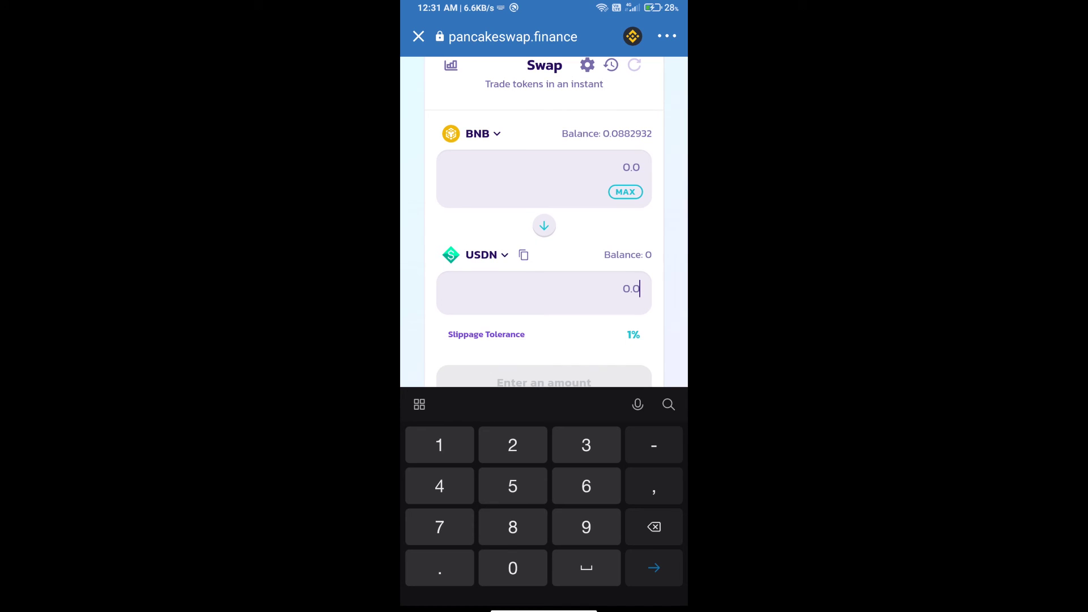
{"action": "type", "text": "1"}
{"action": "scroll", "coordinate": [543, 221], "scroll_direction": "down", "scroll_amount": 5}
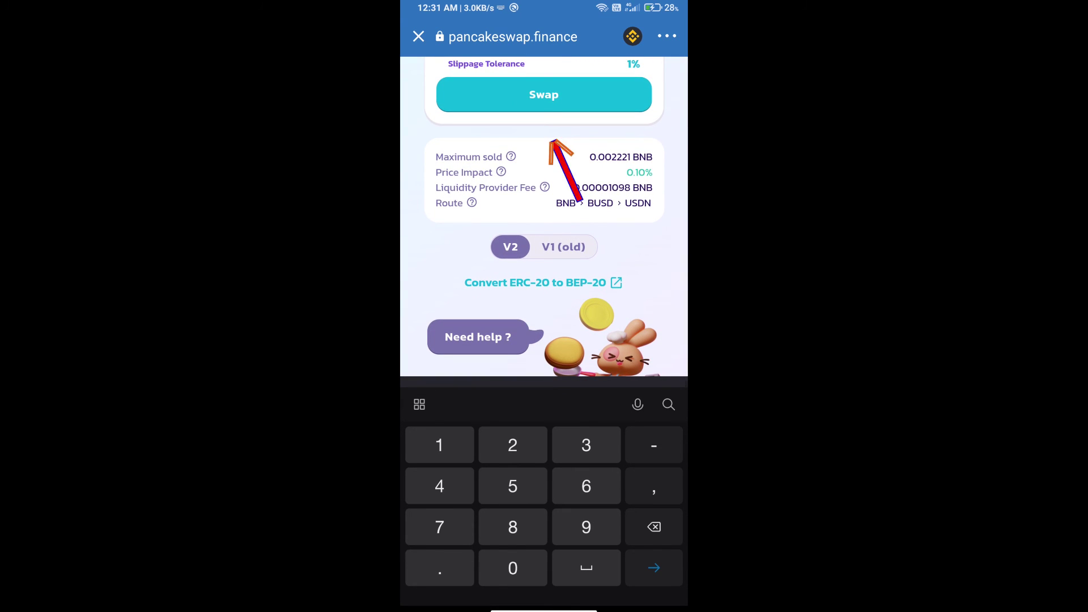
{"action": "left_click", "coordinate": [544, 95]}
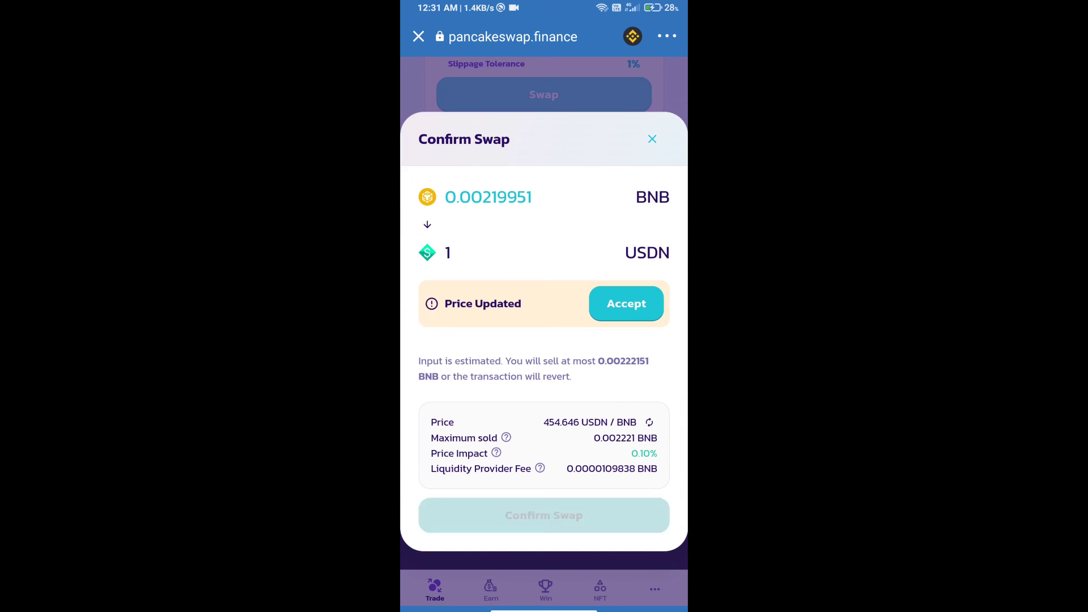
- Accept the updated price of about 0.0021995 BNB for 1 USDN
{"action": "left_click", "coordinate": [626, 304]}
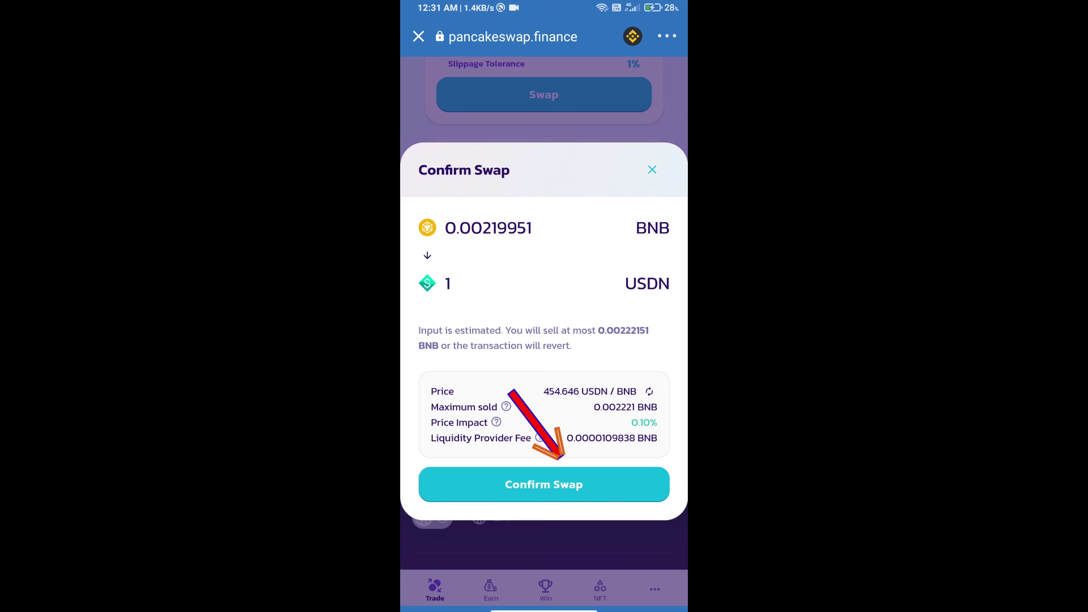